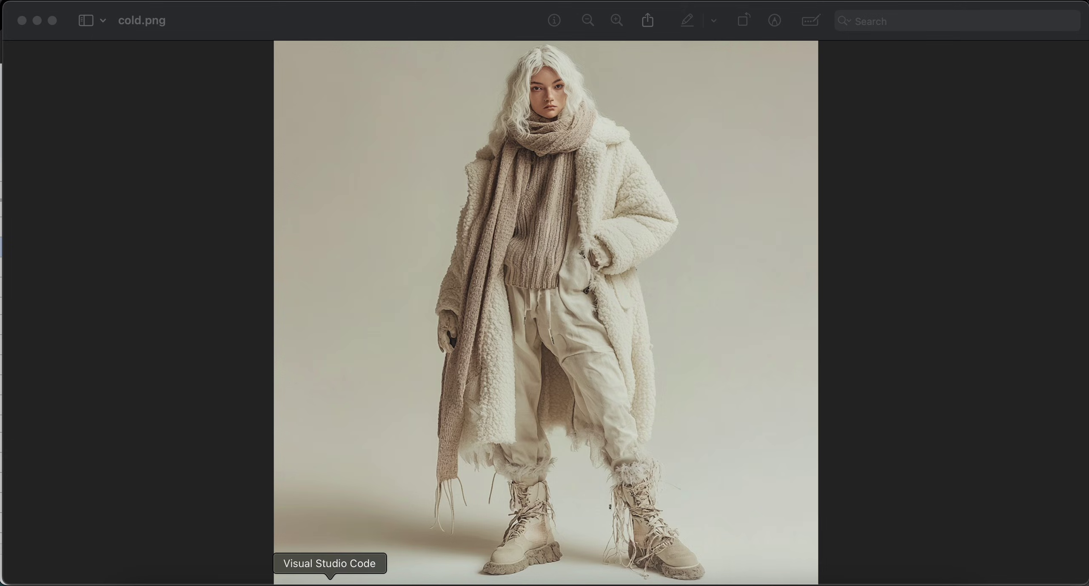
- Switch to the 2025 dividend tracker in the browser and examine the weekly totals on the February Options sheet
left_click(285, 584)
scroll(613, 492, "right", 15)
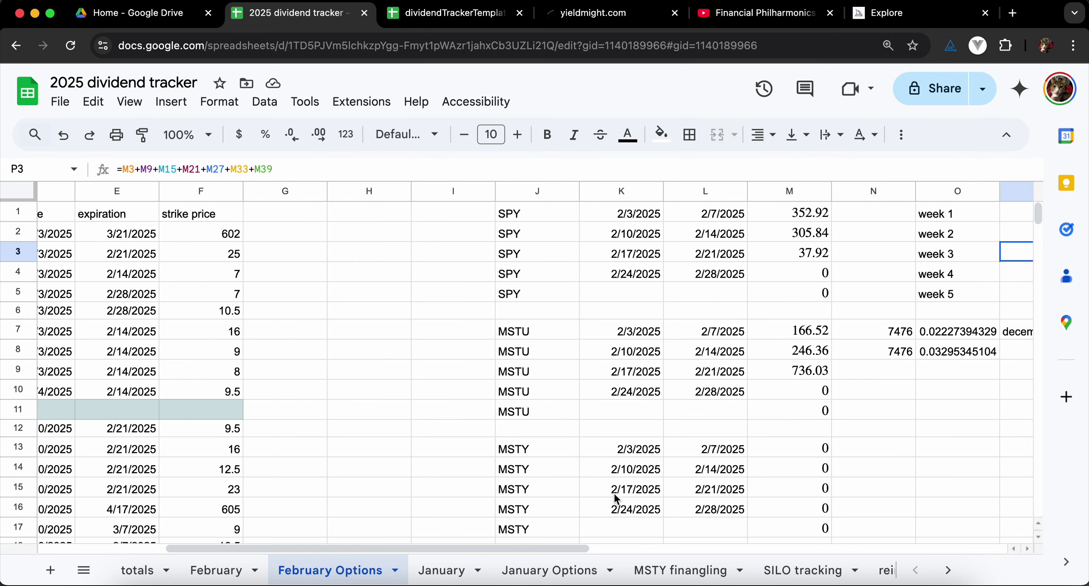
scroll(614, 495, "right", 2)
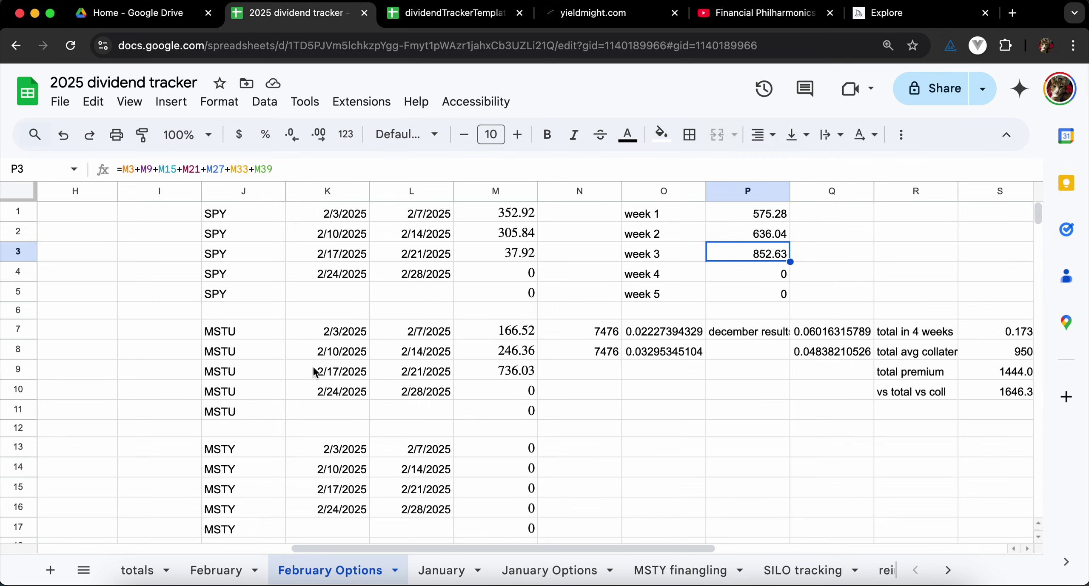
- Open the dividendTrackerTemplateBasic spreadsheet and review the MONTH sheet's sections from Week 1 through Week 5 and Group A
left_click(430, 28)
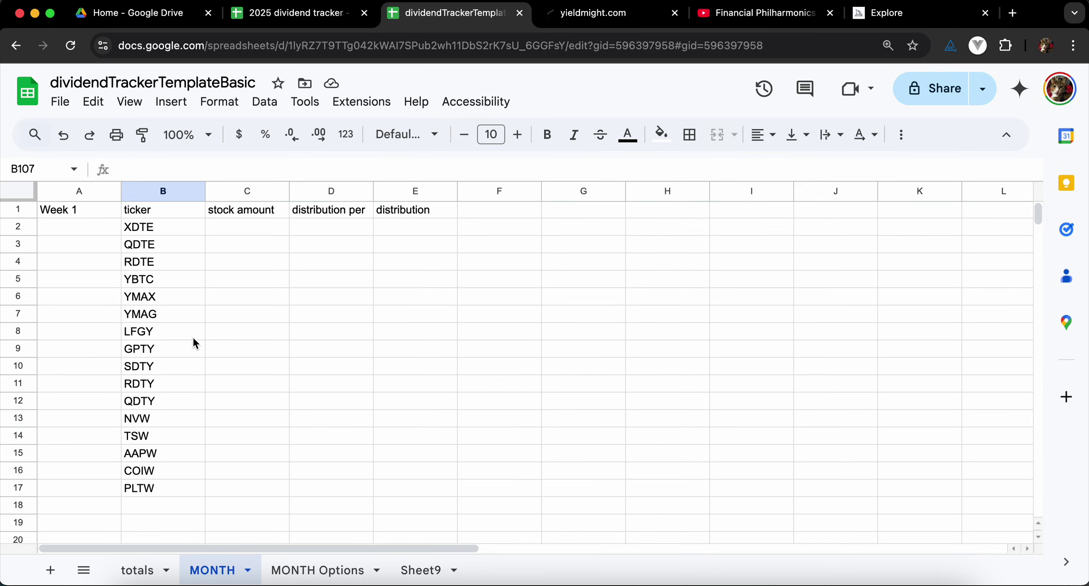
scroll(161, 230, "down", 5)
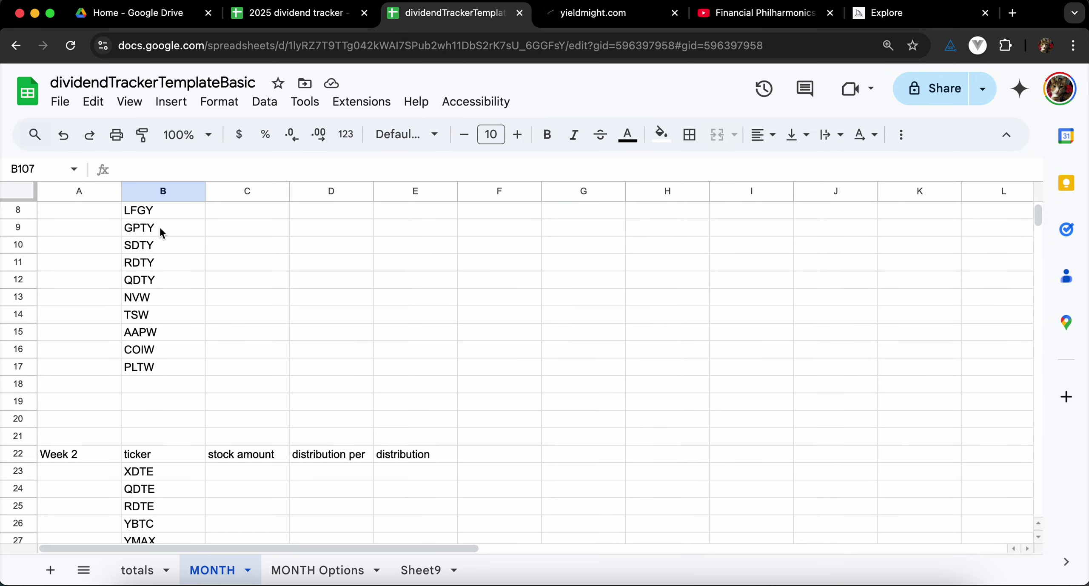
scroll(161, 231, "down", 15)
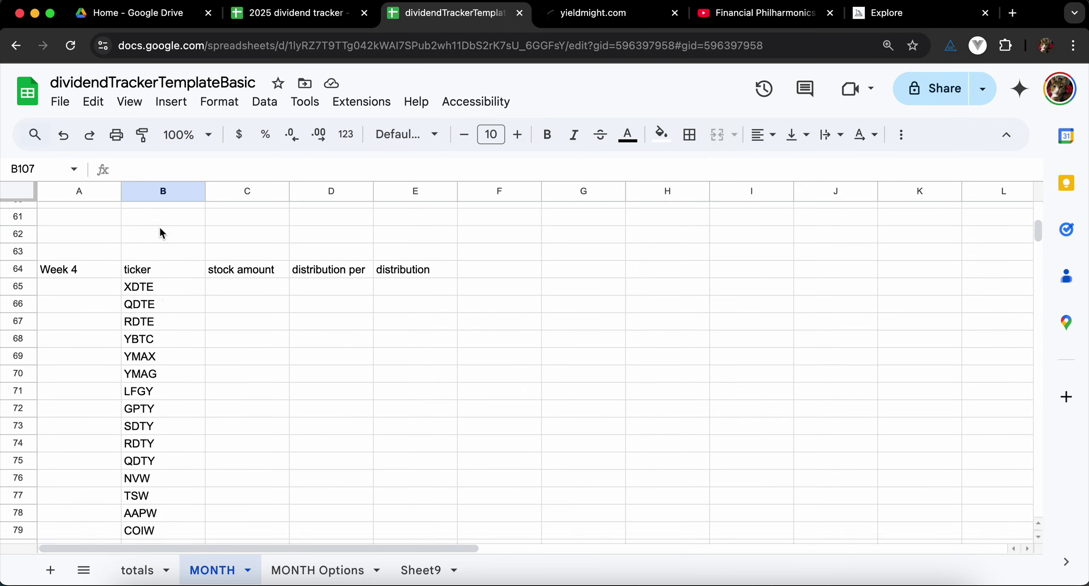
scroll(161, 232, "down", 4)
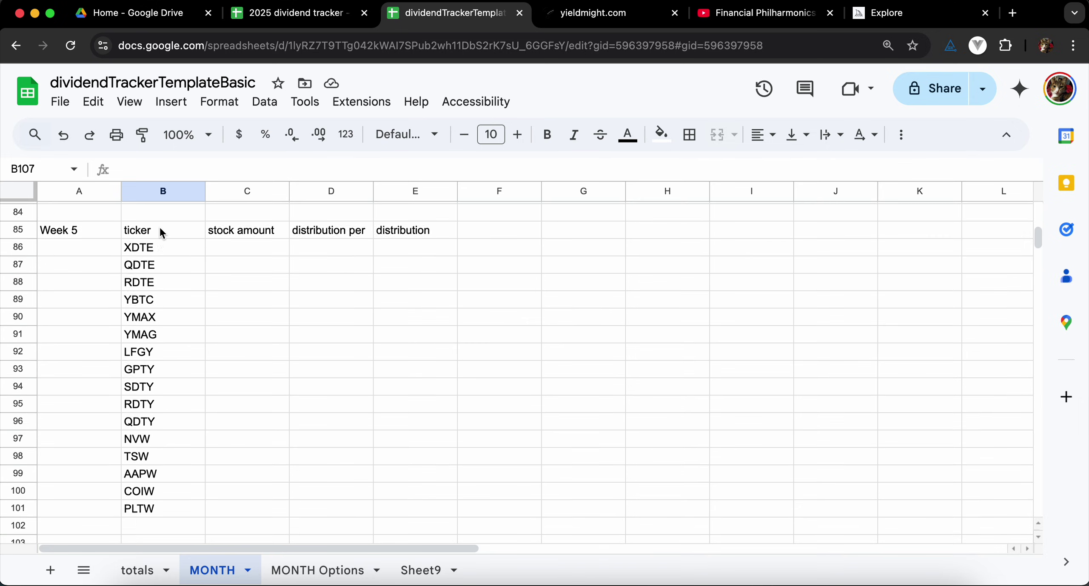
scroll(160, 227, "down", 5)
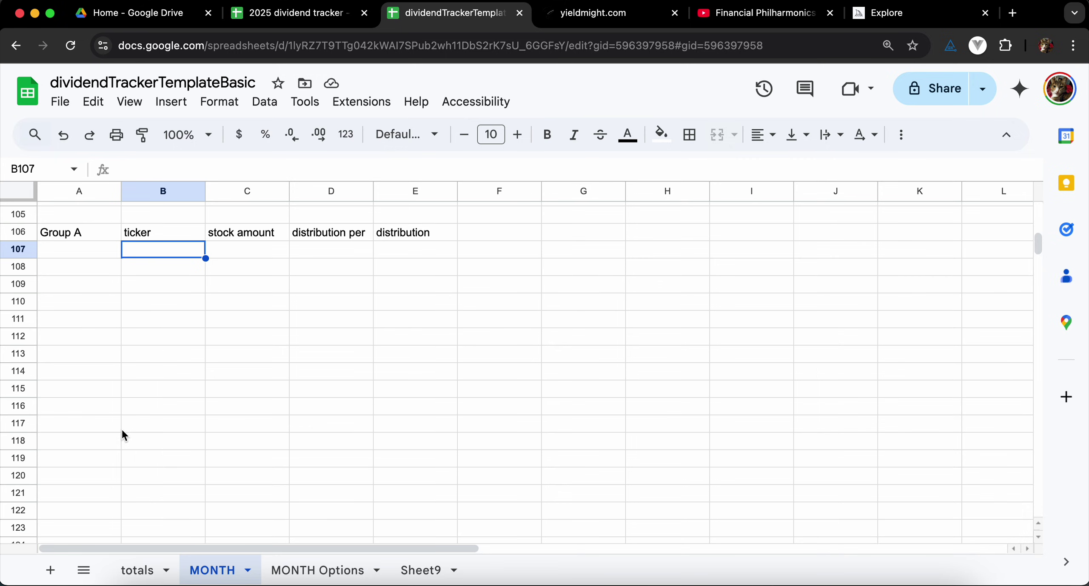
- Open the MONTH Options sheet and review its option entry columns, including ticker, premium and open date
left_click(276, 573)
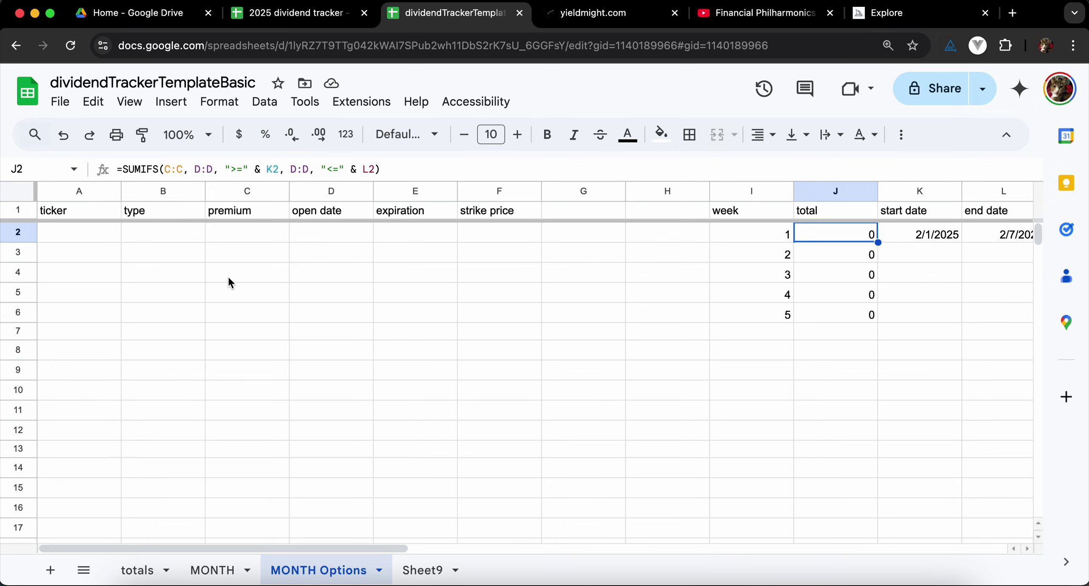
left_click(87, 252)
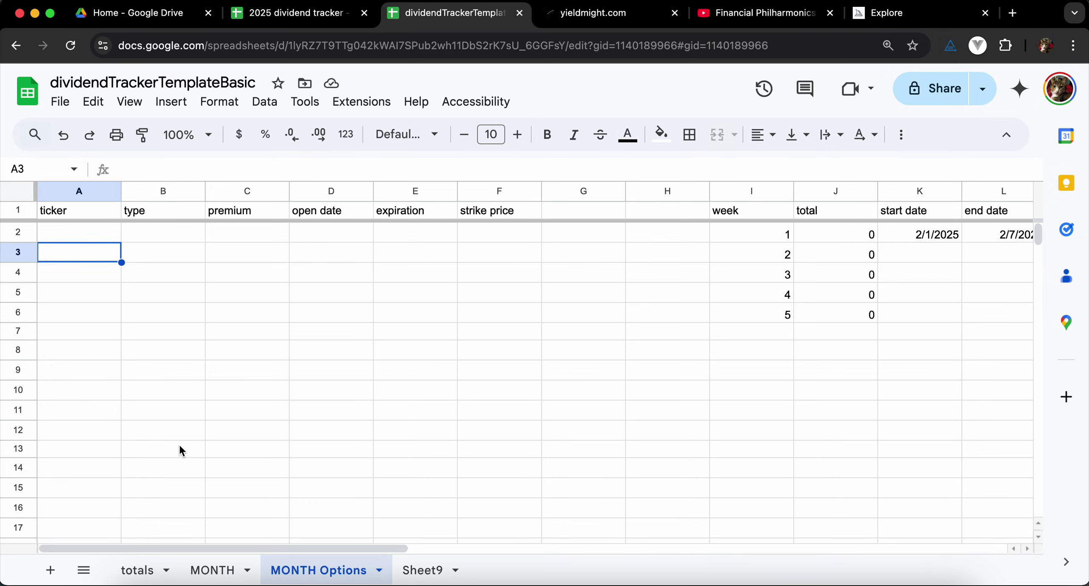
left_click(85, 232)
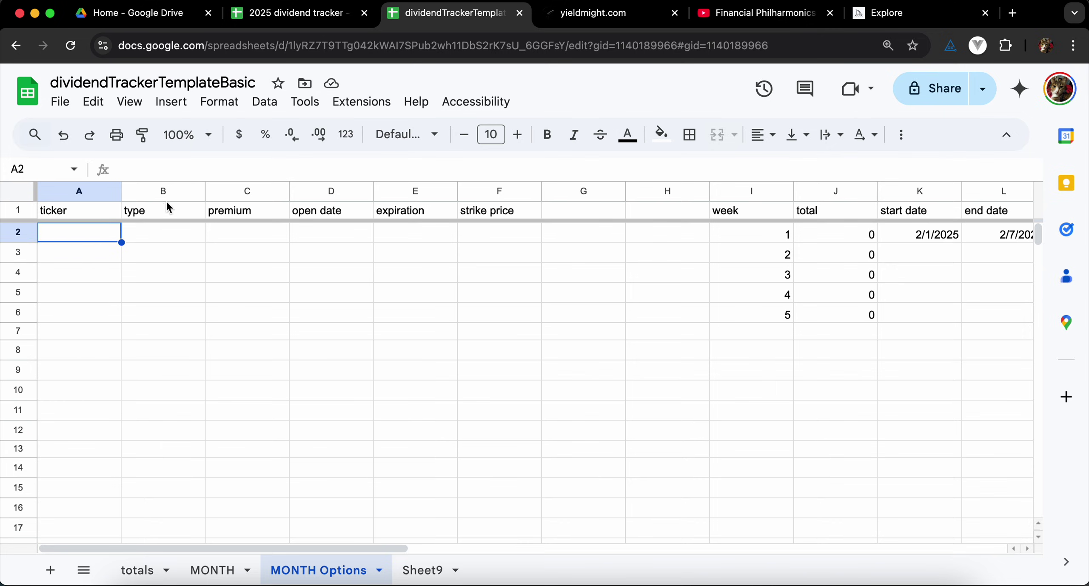
left_click(320, 234)
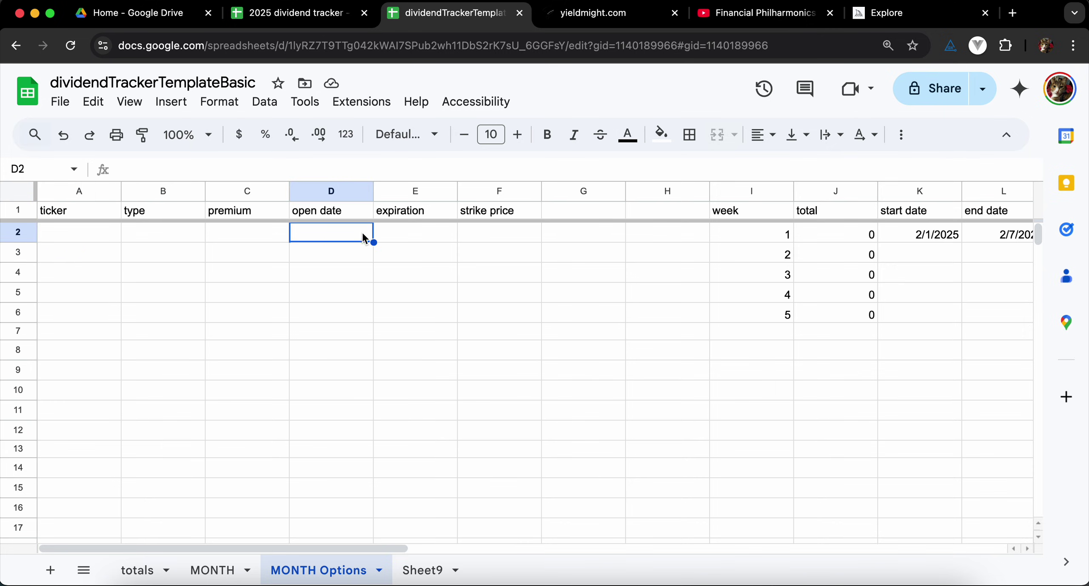
left_click(264, 241)
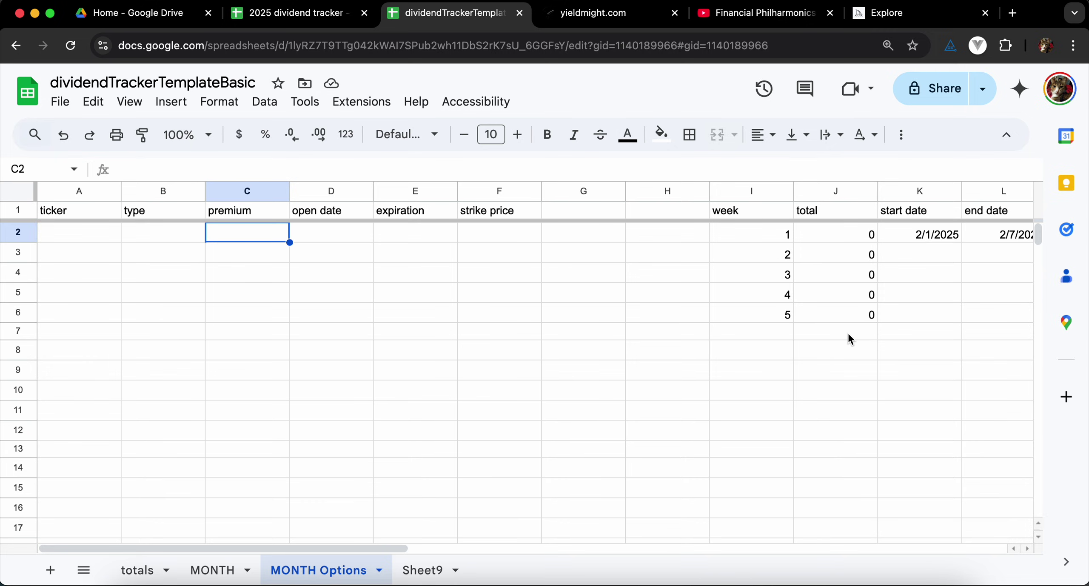
- Inspect the start date and end date cells of week 1 in the weekly totals table
scroll(890, 326, "right", 5)
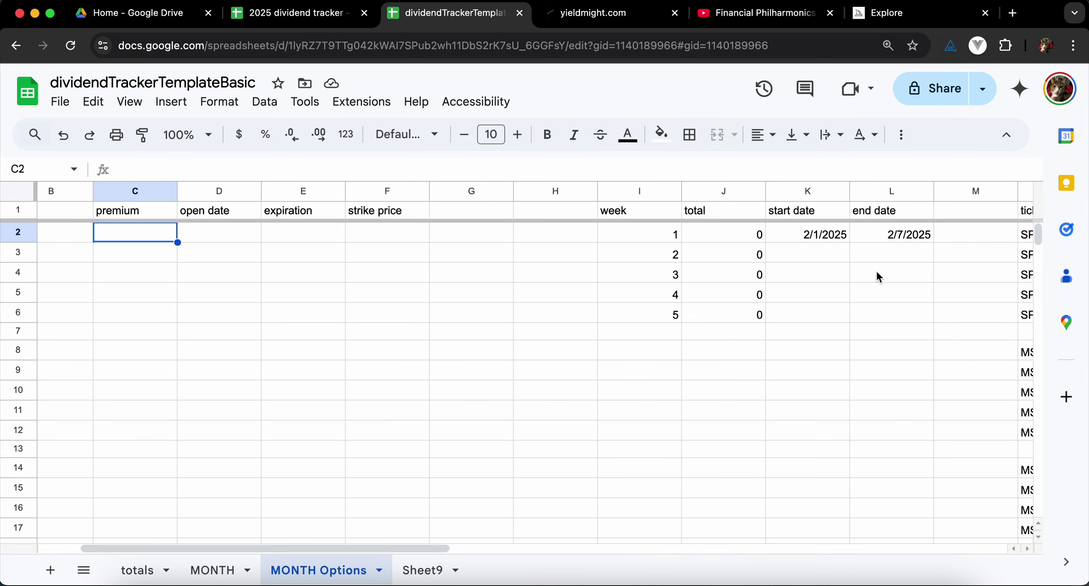
left_click(833, 236)
left_click(877, 232)
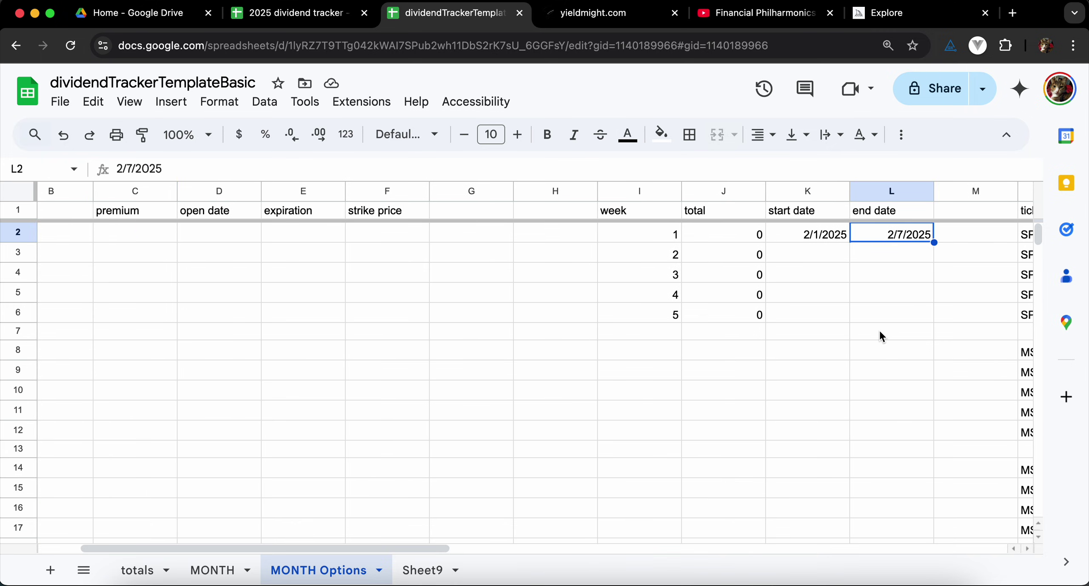
- Examine the per-ticker tables of start dates, end dates and totals from SPY to BITO, and return to the sheet's first columns
scroll(880, 330, "right", 6)
scroll(807, 230, "right", 6)
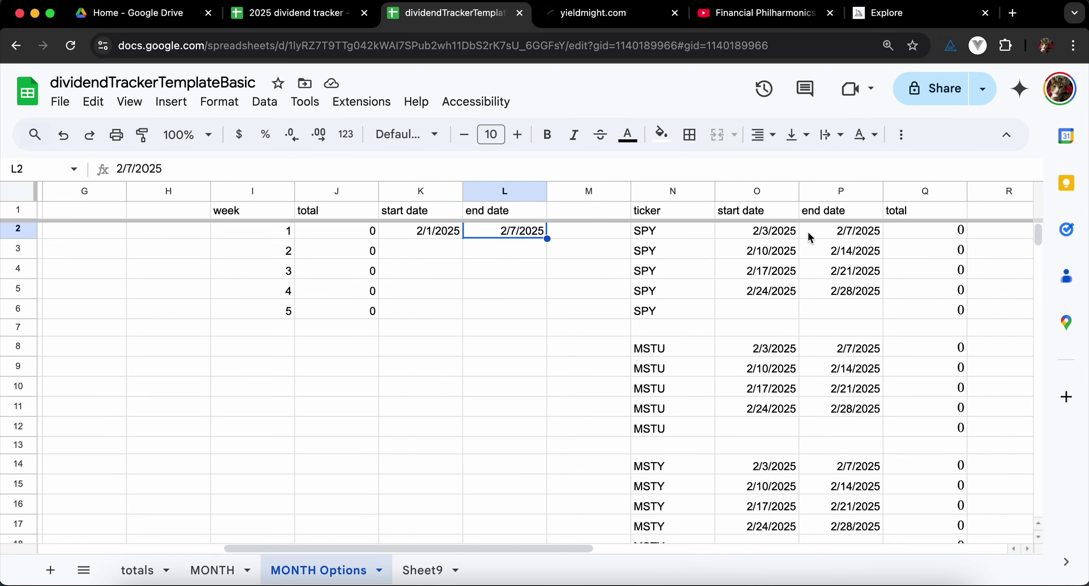
scroll(642, 255, "down", 2)
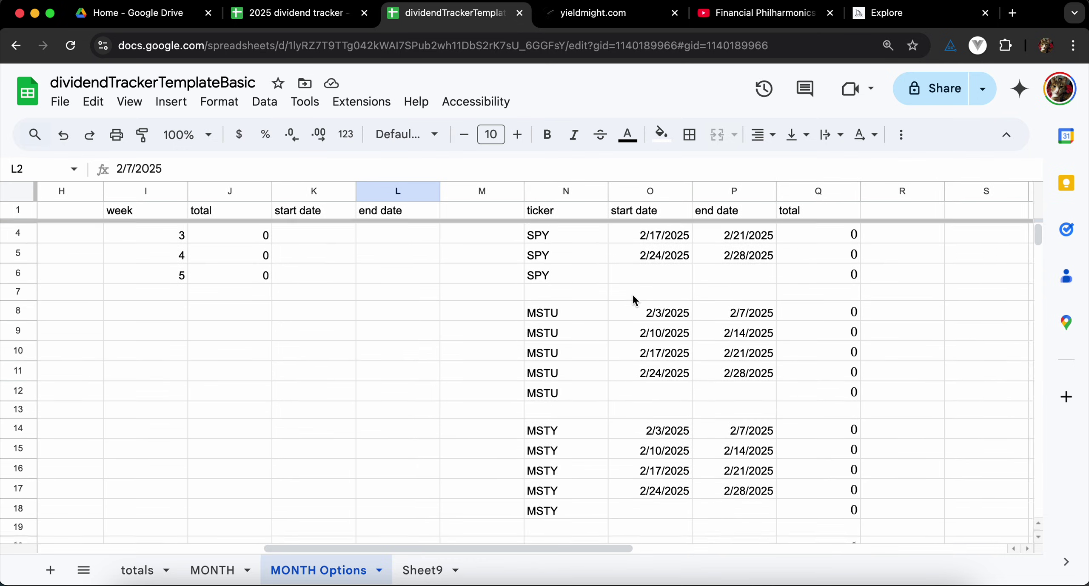
scroll(634, 298, "up", 2)
scroll(634, 298, "right", 1)
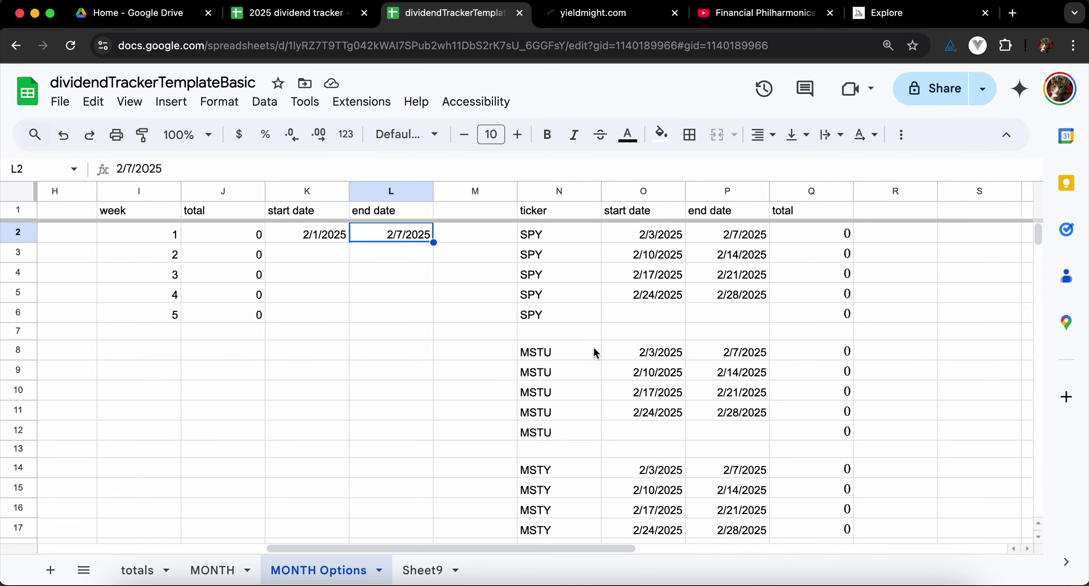
scroll(590, 351, "right", 1)
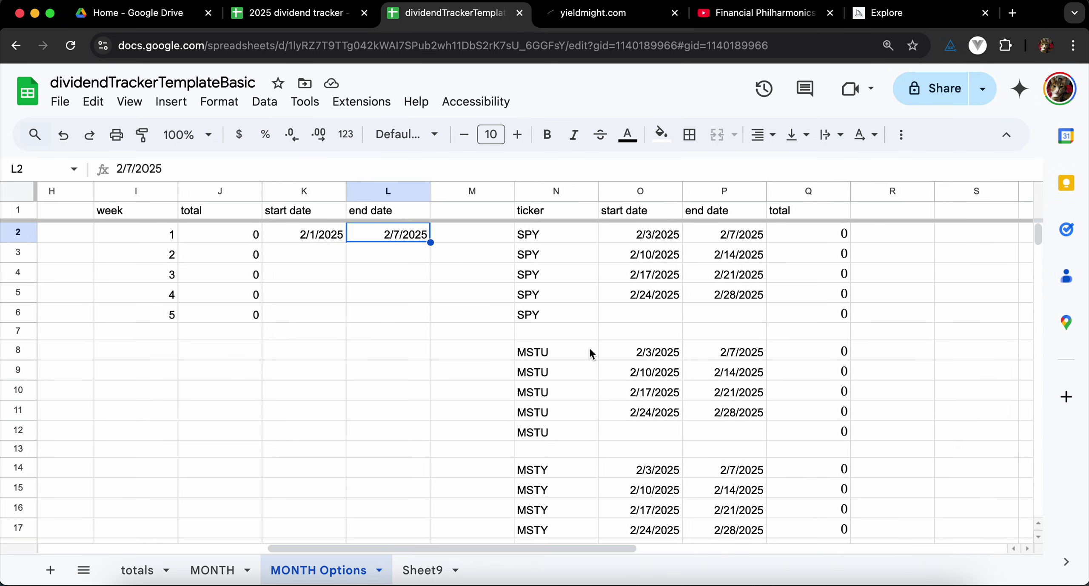
scroll(590, 350, "down", 10)
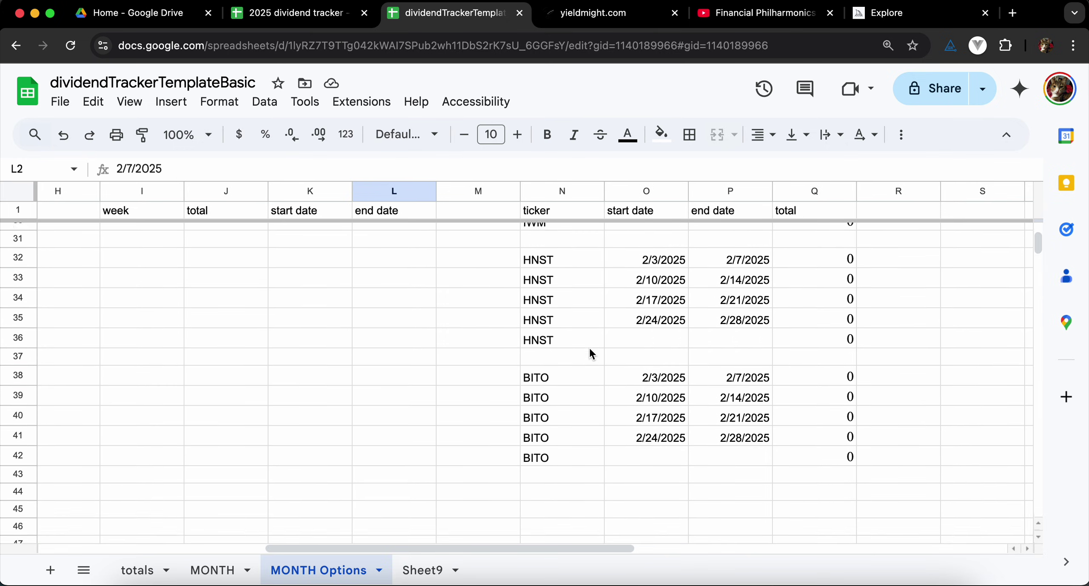
scroll(590, 351, "down", 3)
scroll(590, 351, "up", 1)
scroll(590, 351, "left", 1)
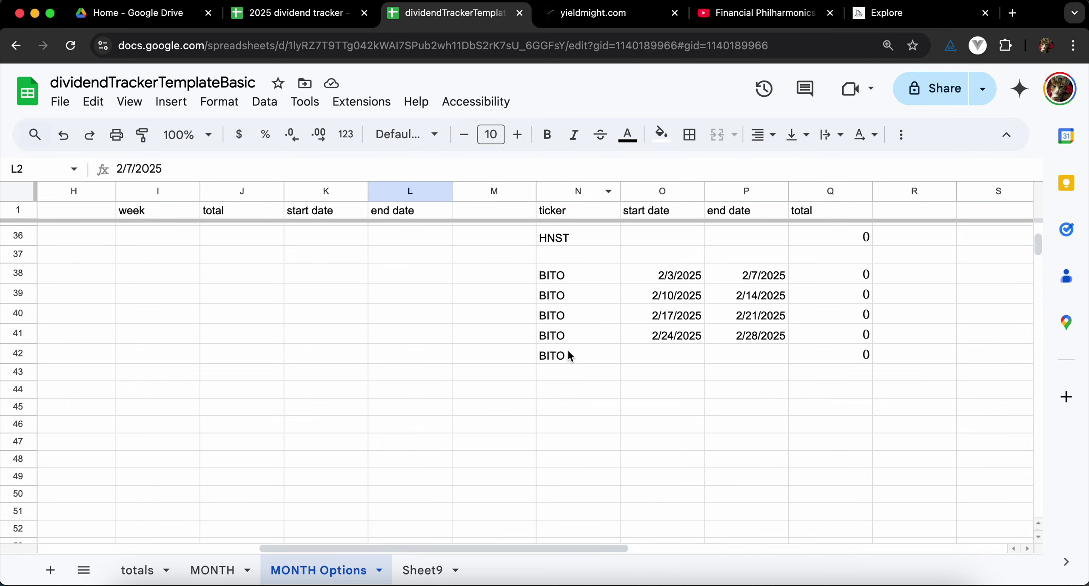
scroll(560, 392, "up", 1)
scroll(559, 392, "left", 1)
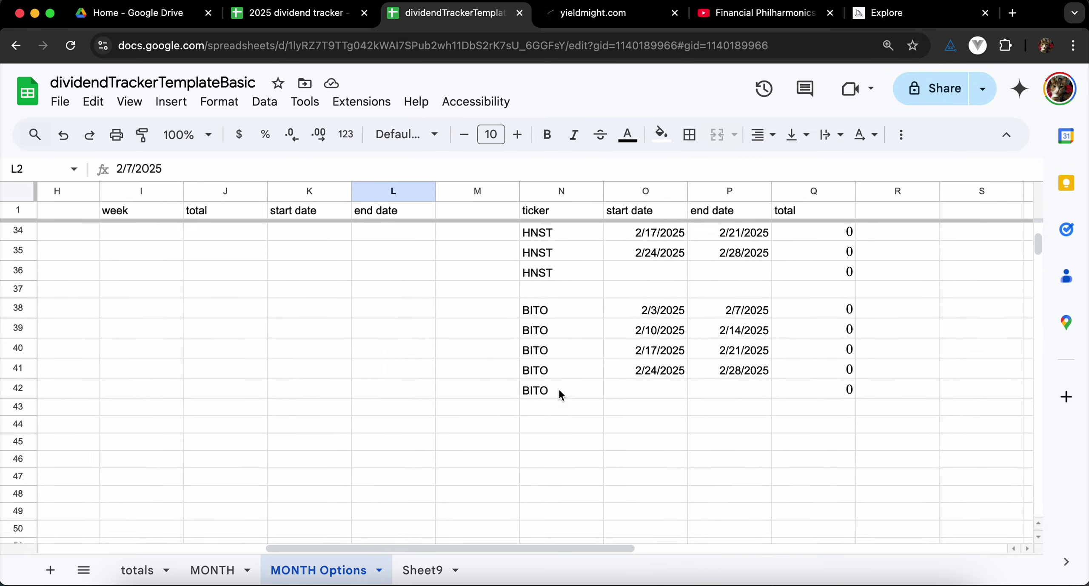
scroll(559, 391, "up", 6)
scroll(559, 391, "left", 1)
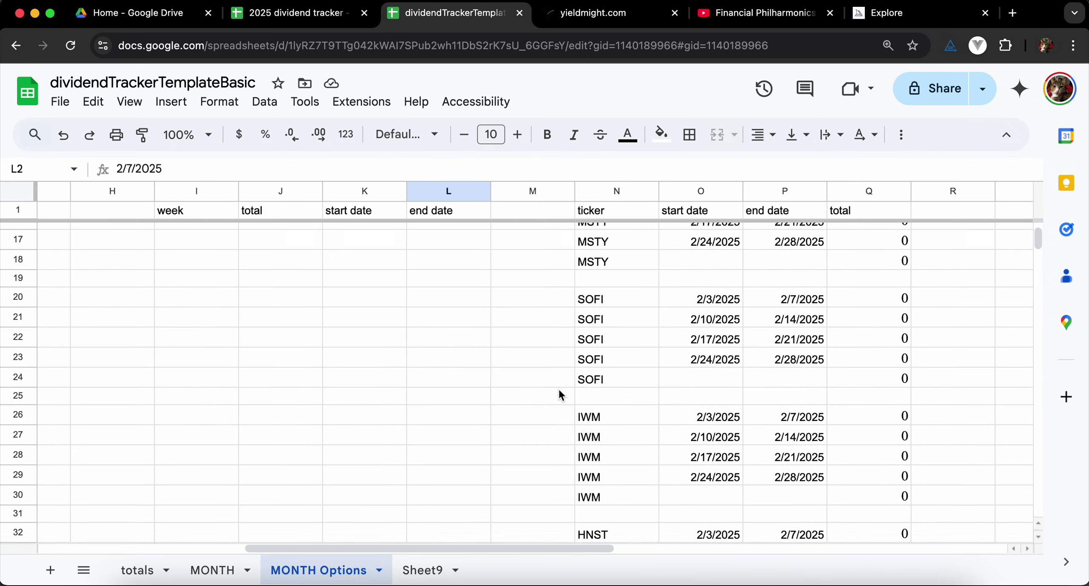
scroll(560, 395, "up", 5)
scroll(559, 395, "left", 1)
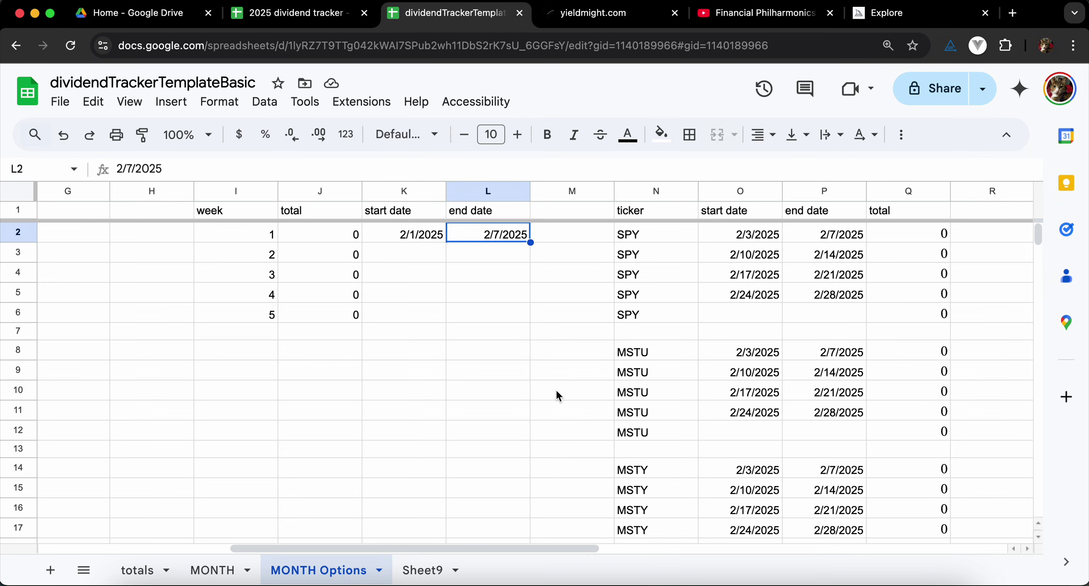
left_click(553, 391)
scroll(550, 392, "left", 10)
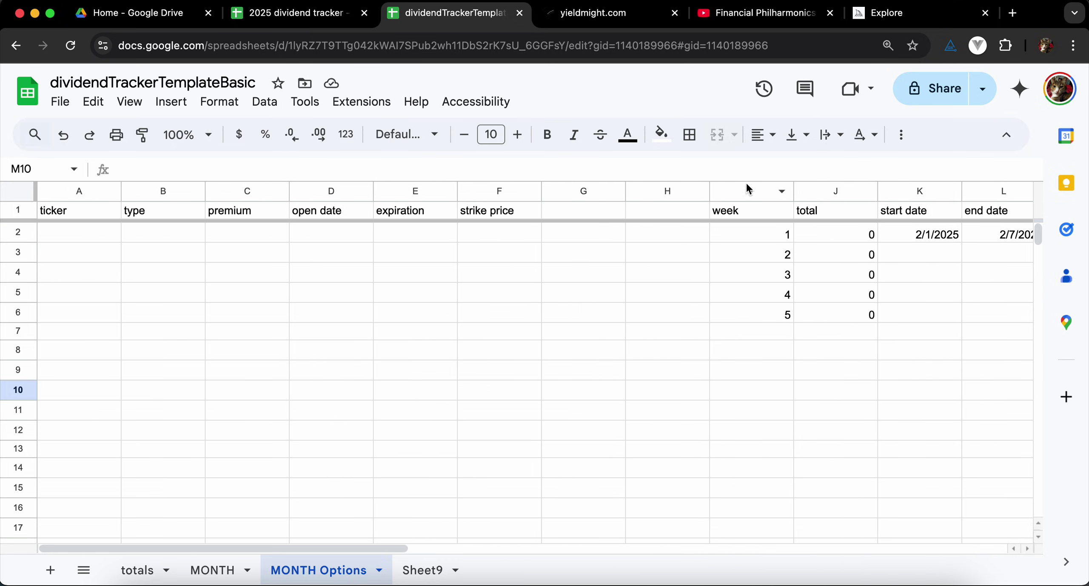
- Switch to yieldmight.com, filter the funds by the crypto theme and review the matching payouts
left_click(613, 19)
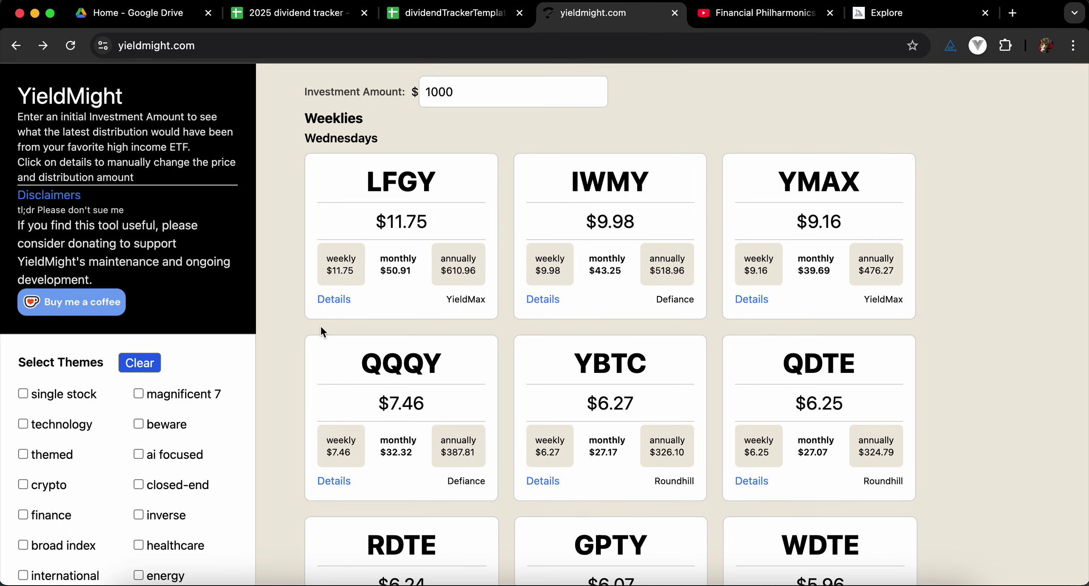
left_click(24, 486)
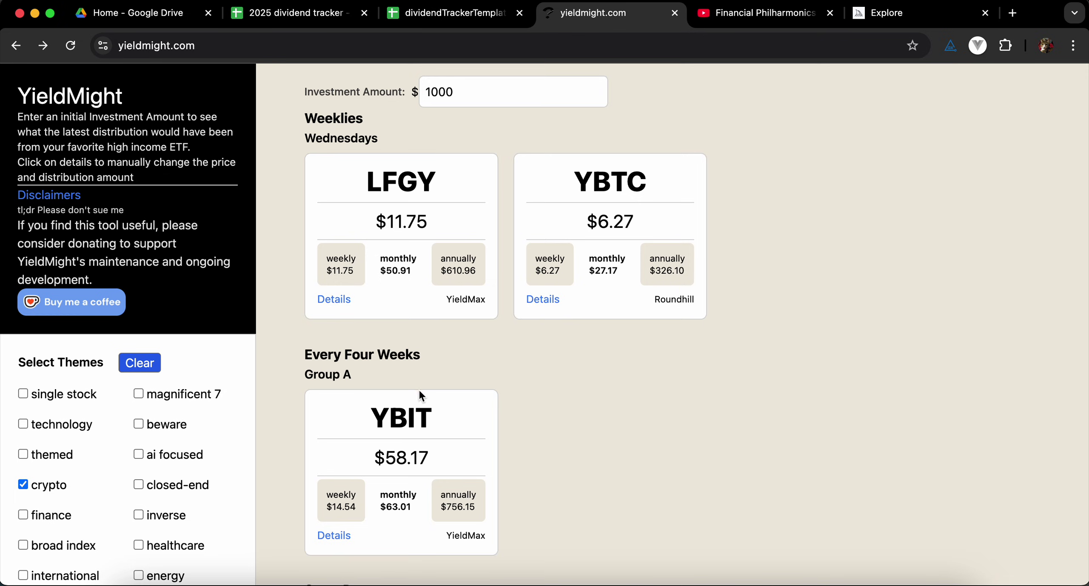
scroll(440, 385, "down", 20)
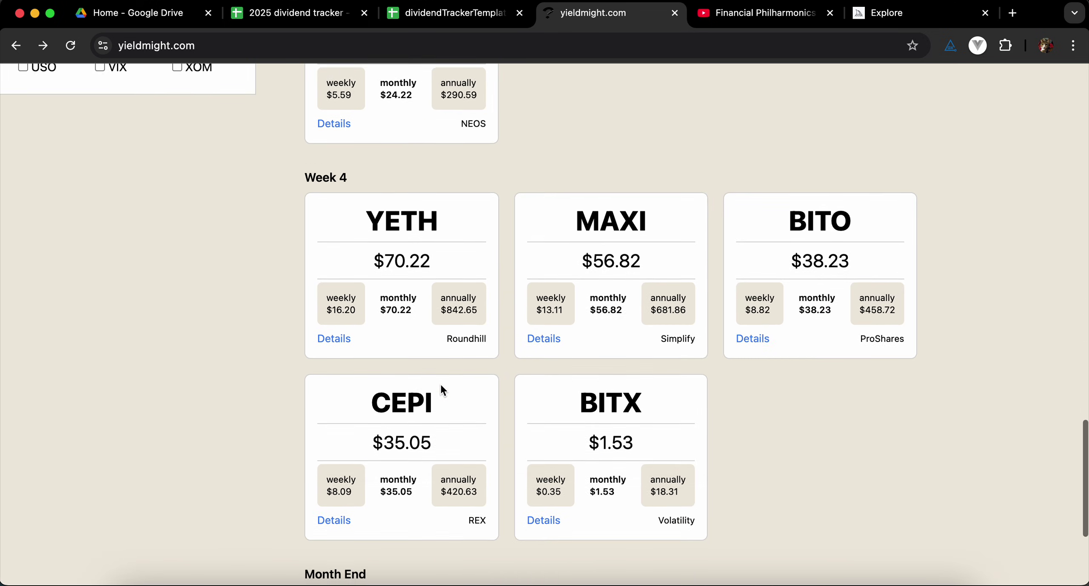
scroll(440, 383, "down", 3)
scroll(440, 383, "up", 20)
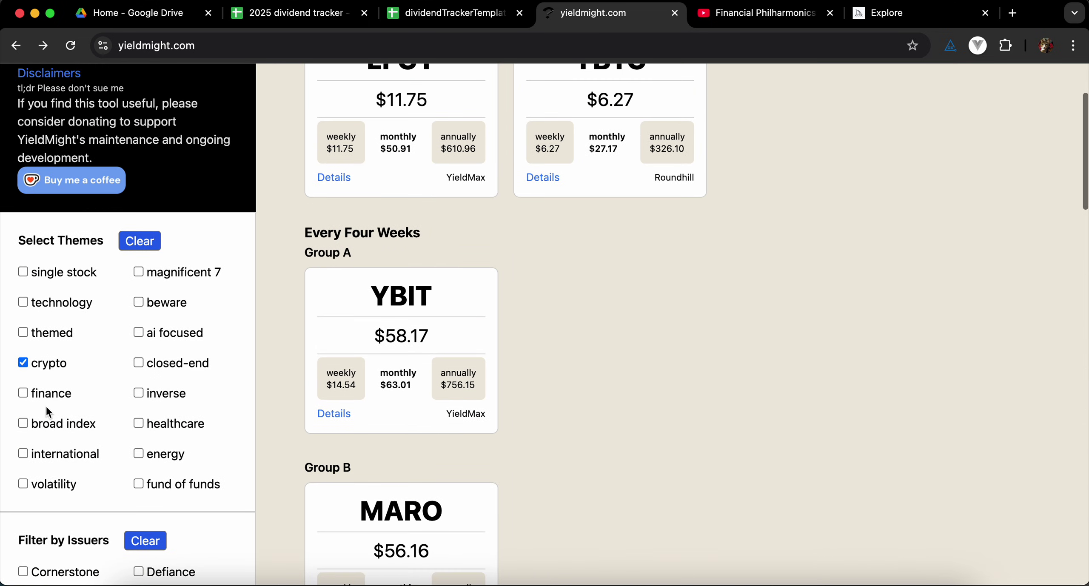
- Remove the crypto theme filter, view the broad index funds, and clear that filter again
left_click(23, 364)
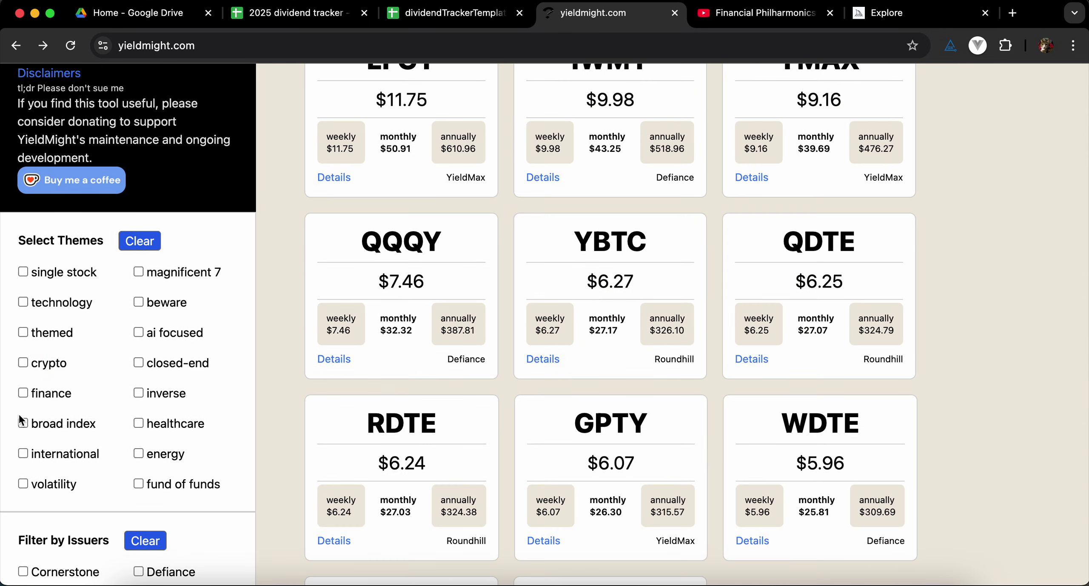
left_click(23, 423)
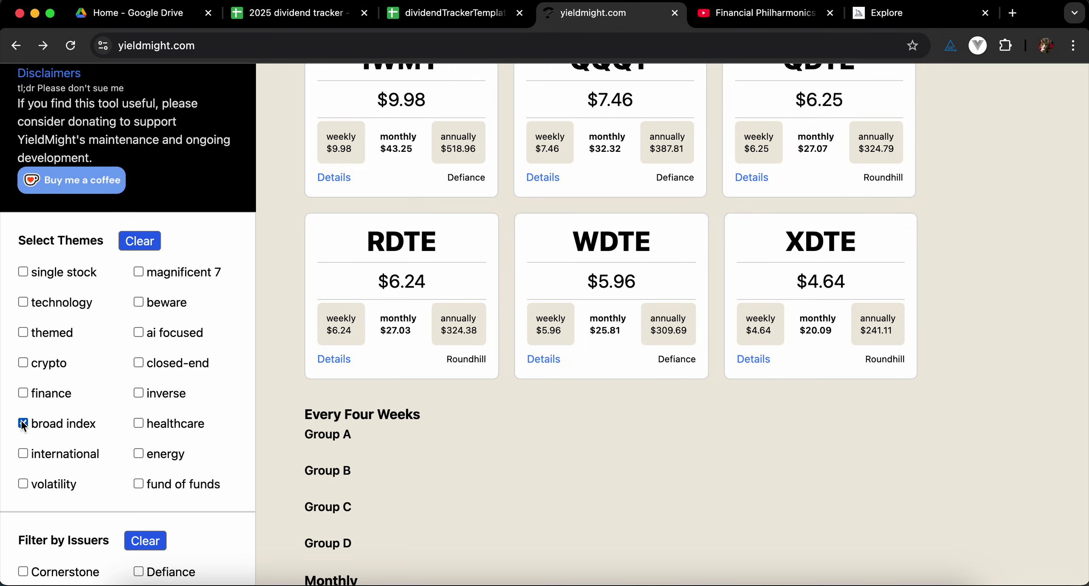
left_click(23, 424)
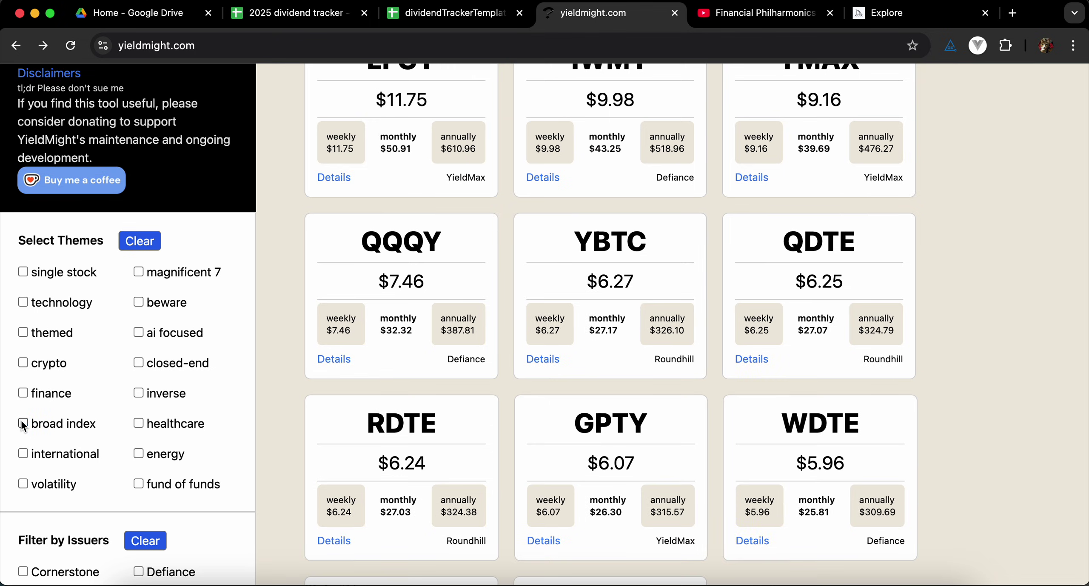
- View the funds of the healthcare theme and of the fund of funds theme, clearing each filter after viewing
left_click(138, 424)
left_click(139, 424)
left_click(139, 484)
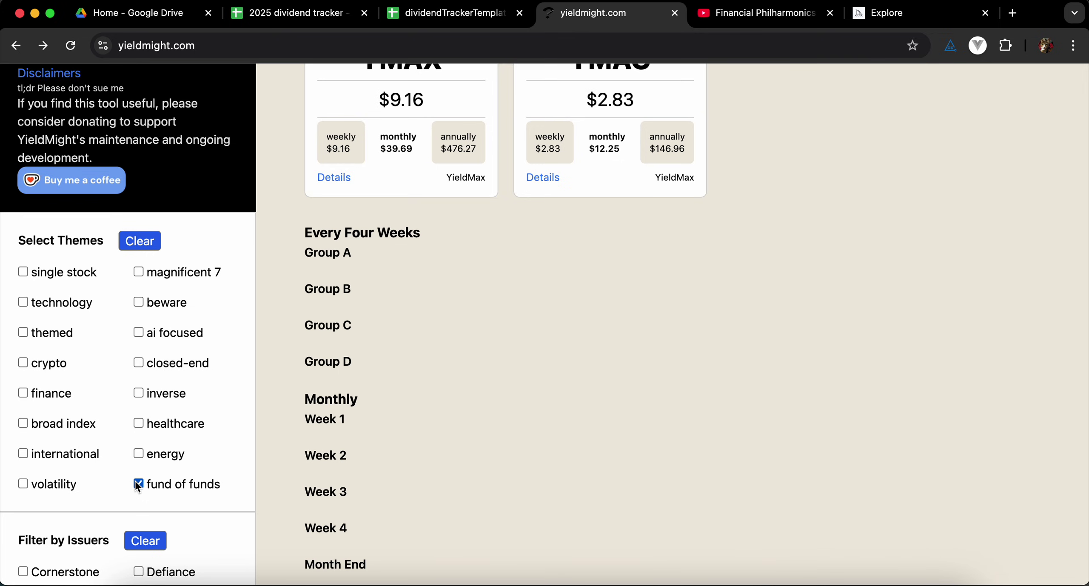
left_click(137, 483)
- Filter the funds by the volatility theme and look through the matching payouts down to Month End
left_click(22, 484)
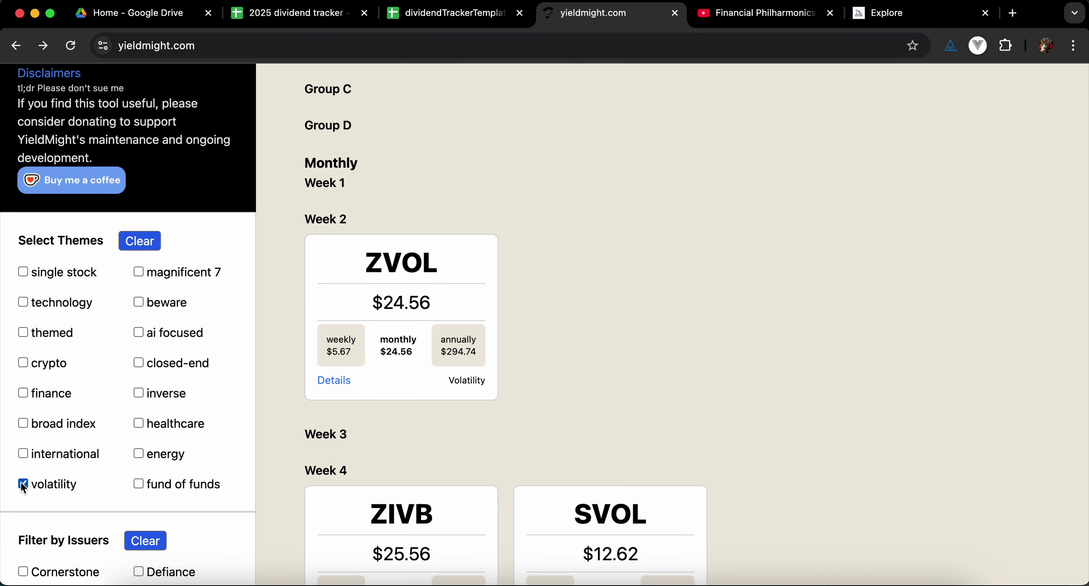
scroll(349, 407, "down", 3)
scroll(349, 406, "down", 4)
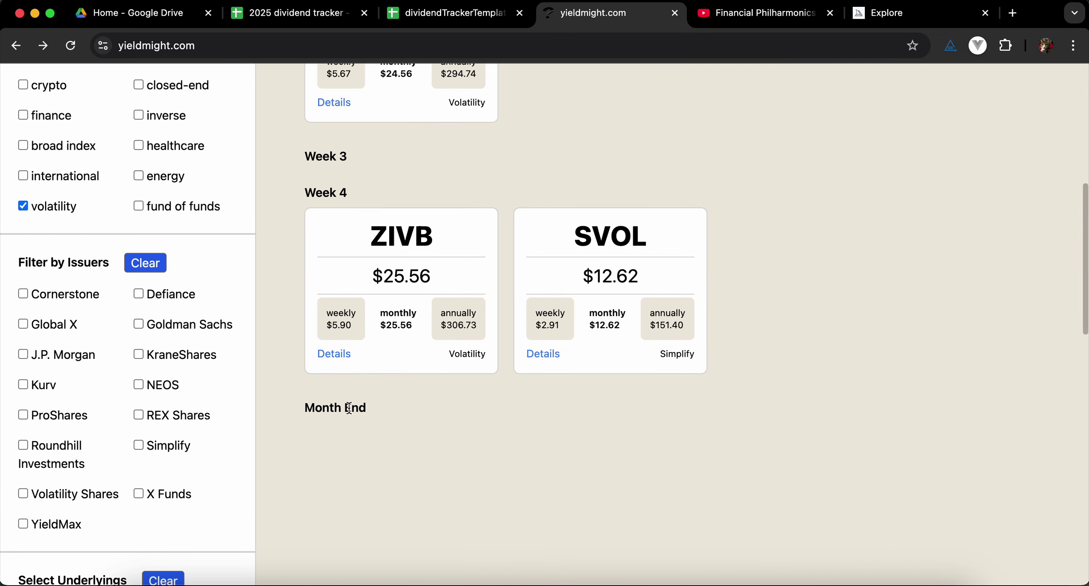
scroll(304, 360, "up", 4)
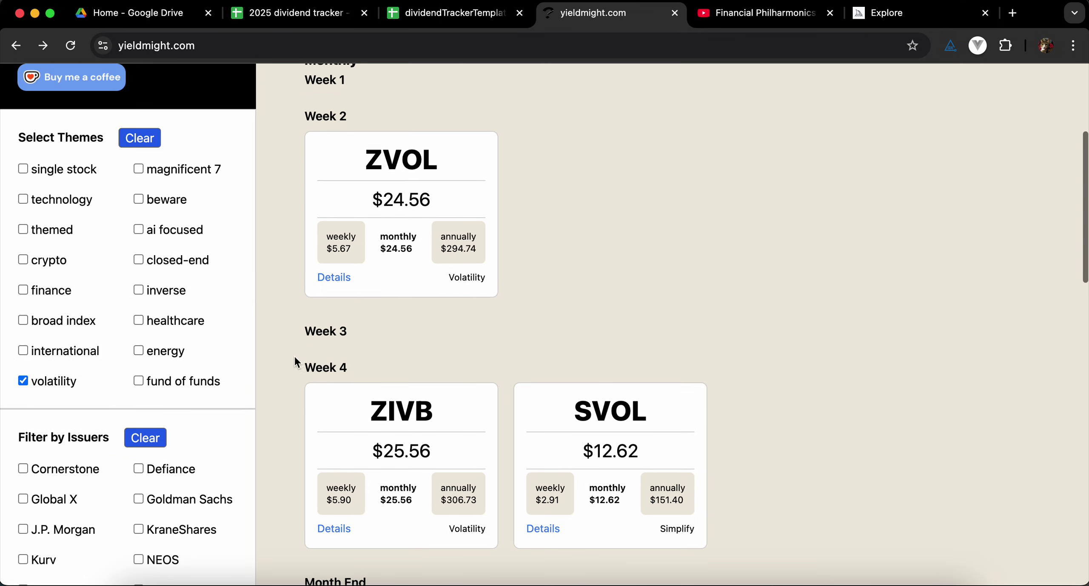
- Remove the volatility theme filter and look through the full list of fund payouts, from Weeklies to Group D
left_click(24, 381)
scroll(161, 279, "up", 3)
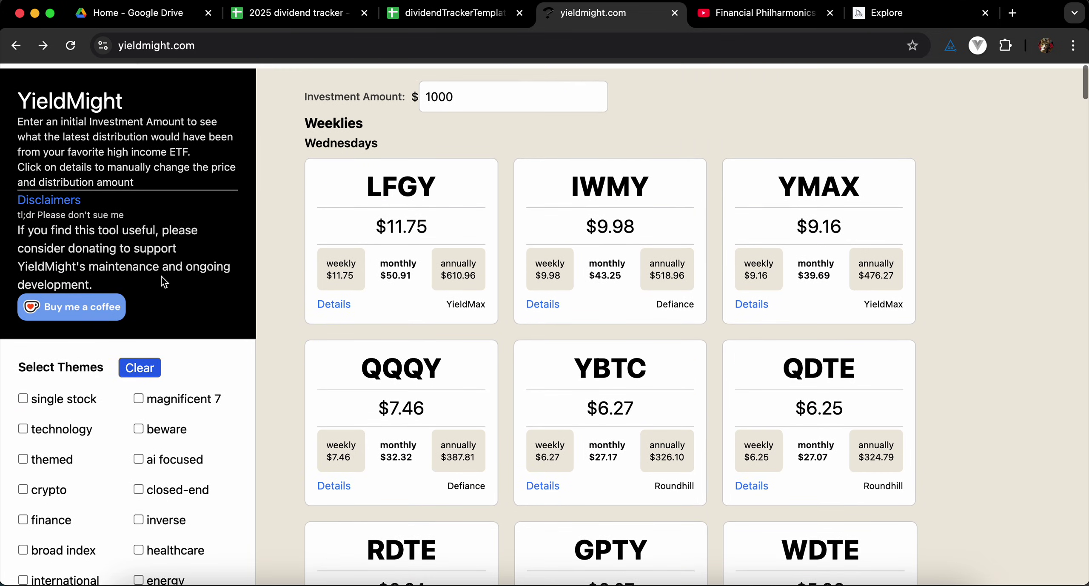
scroll(161, 278, "down", 10)
scroll(161, 279, "down", 15)
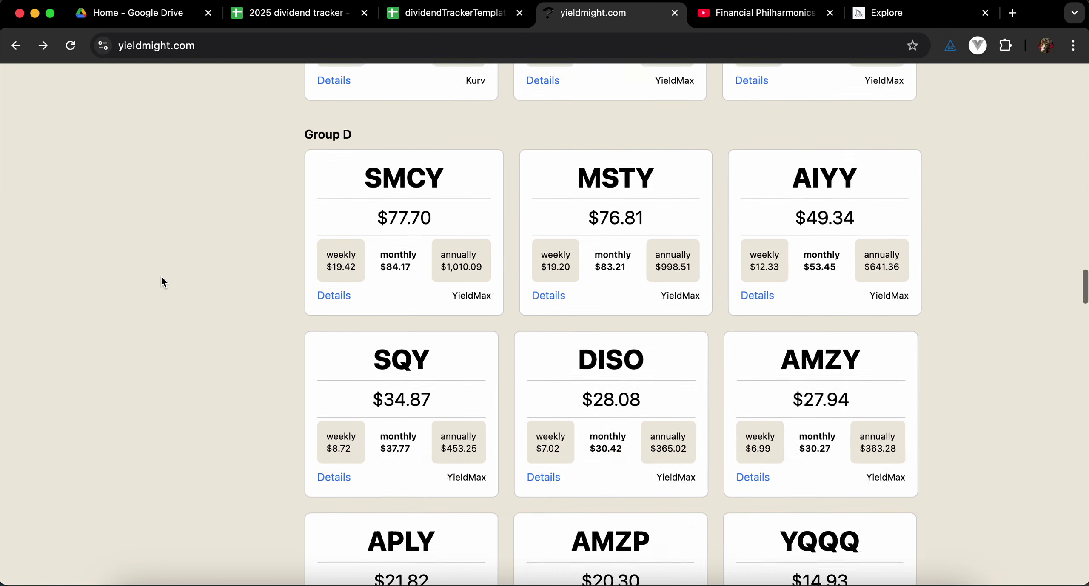
scroll(162, 278, "up", 10)
scroll(163, 281, "up", 2)
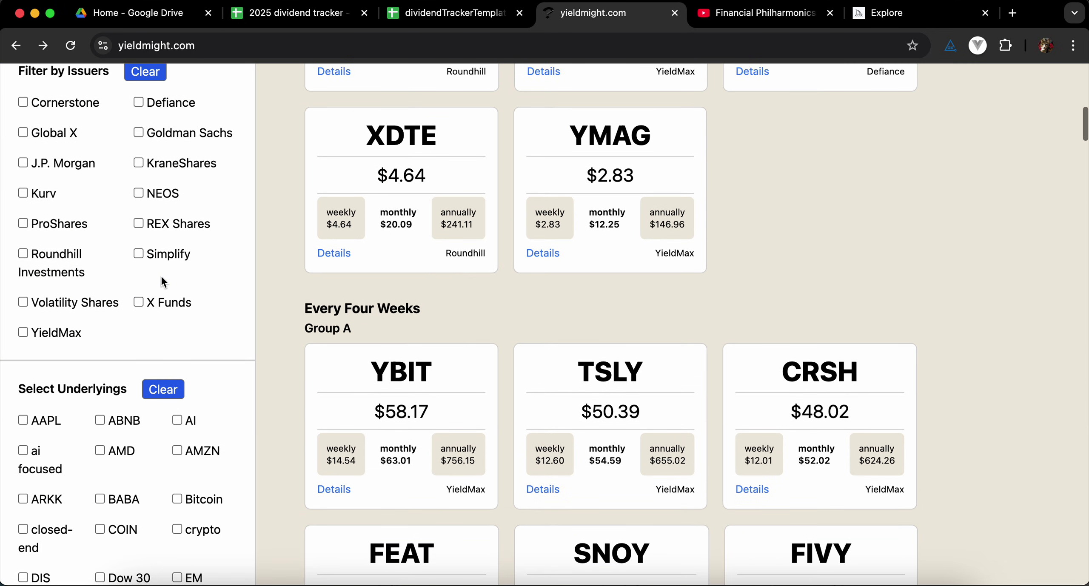
scroll(137, 241, "up", 8)
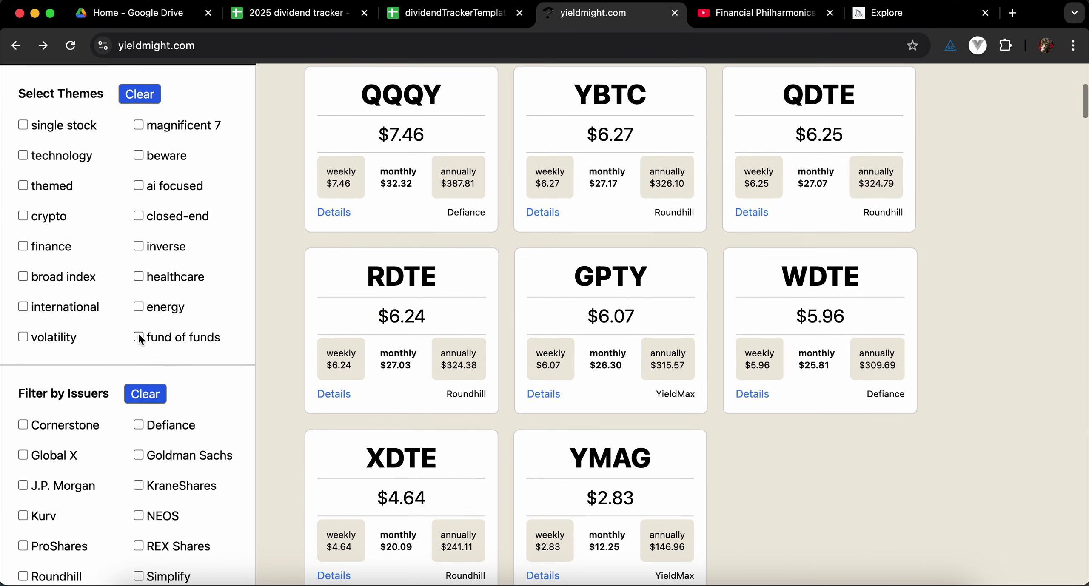
- Filter the funds by the fund of funds theme and open the site's RoadMap page
left_click(139, 337)
scroll(140, 340, "down", 15)
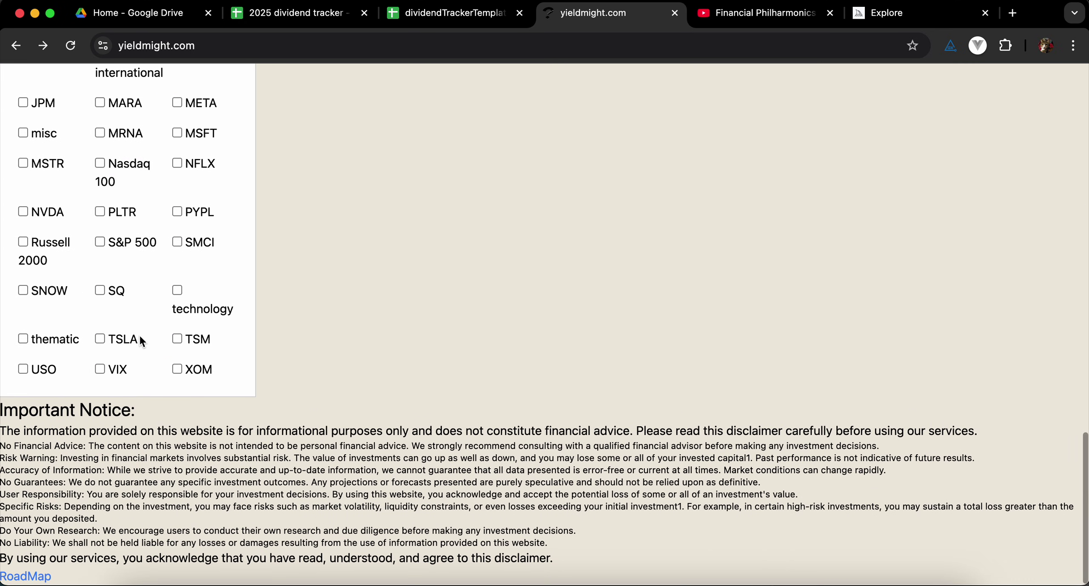
left_click(30, 578)
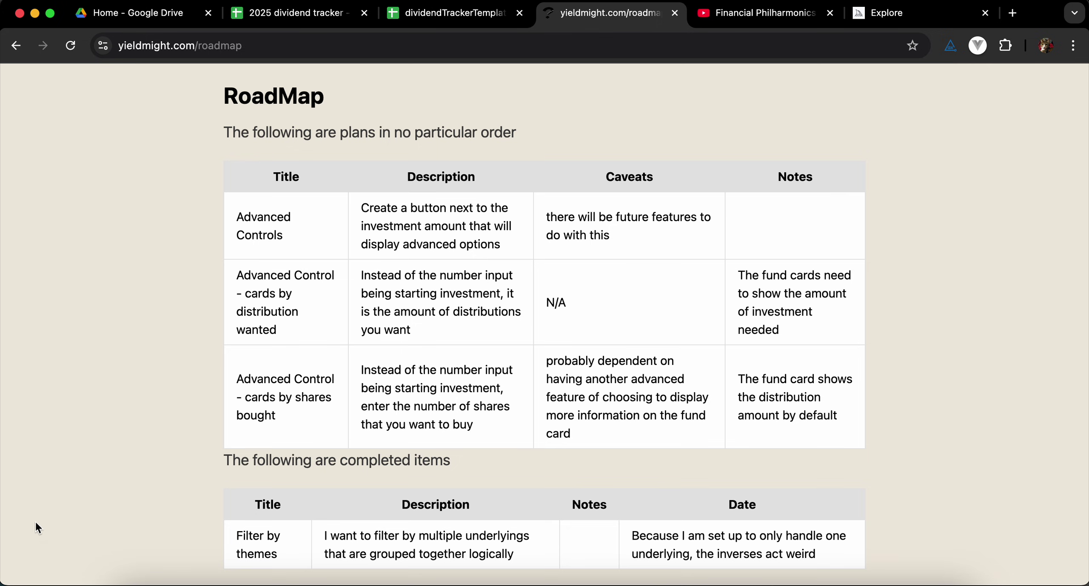
- Return from the RoadMap to the fund overview and review the investment amount and the weekly fund cards
left_click(17, 45)
scroll(121, 199, "up", 15)
scroll(121, 201, "down", 5)
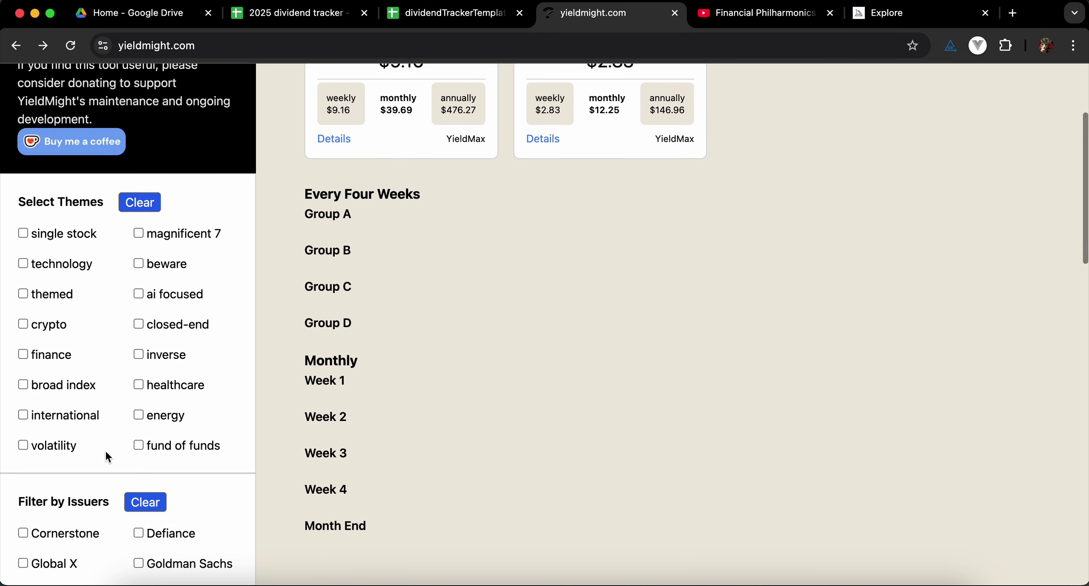
scroll(105, 449, "up", 4)
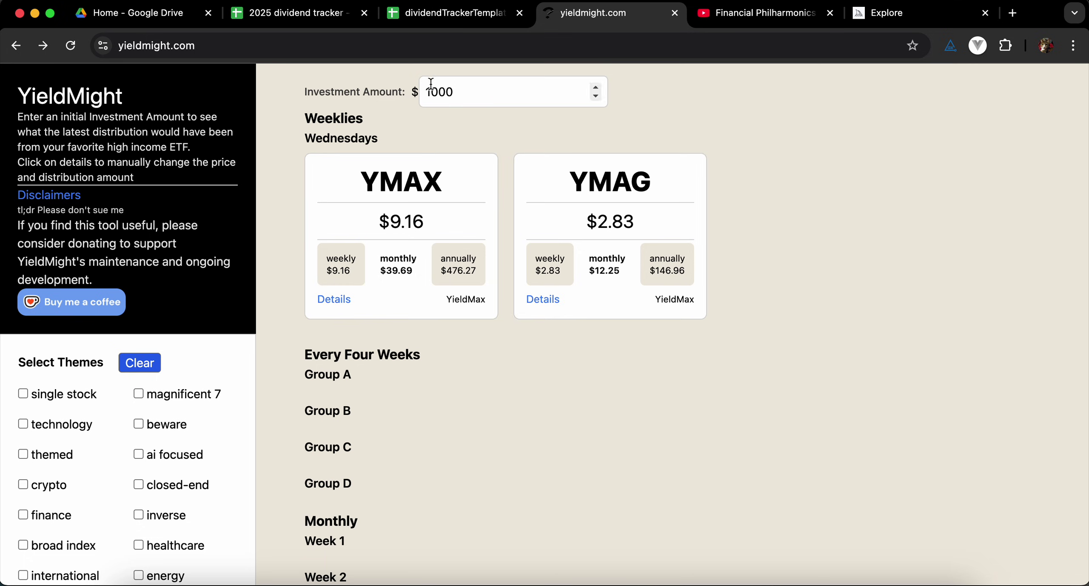
left_click(399, 91)
scroll(510, 307, "down", 2)
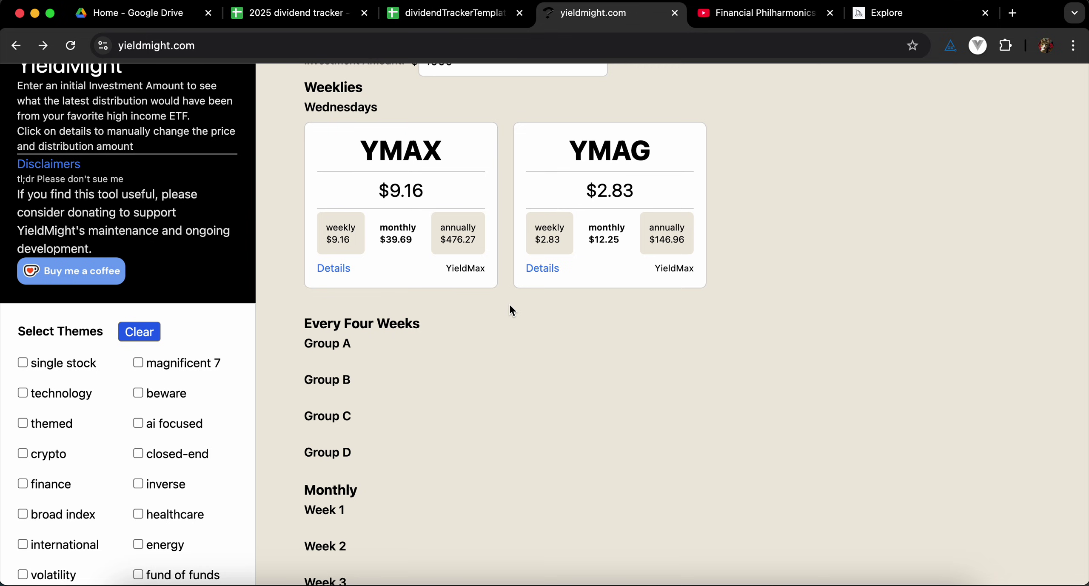
scroll(510, 306, "up", 1)
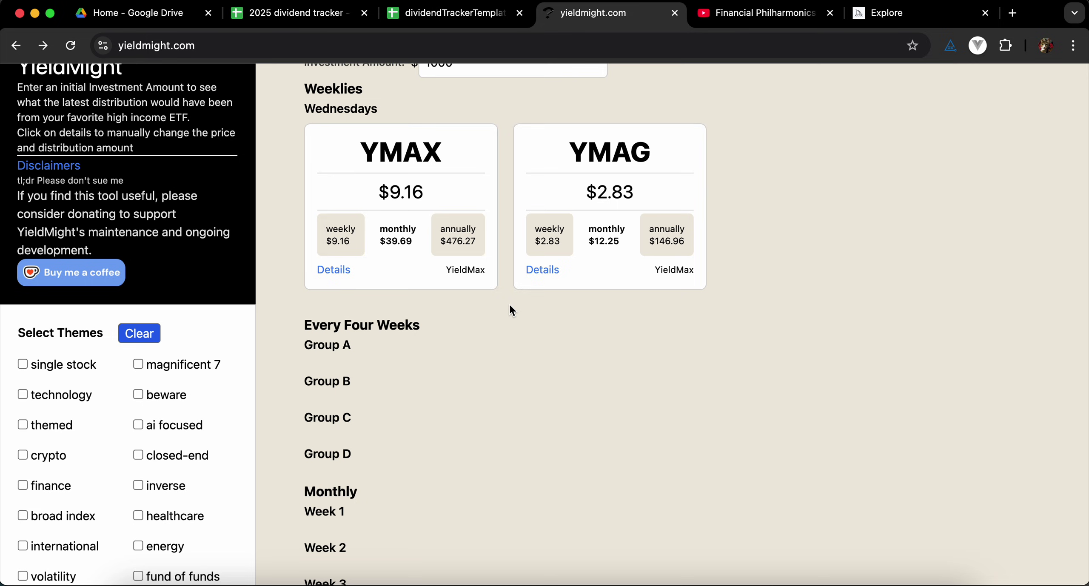
scroll(510, 305, "up", 2)
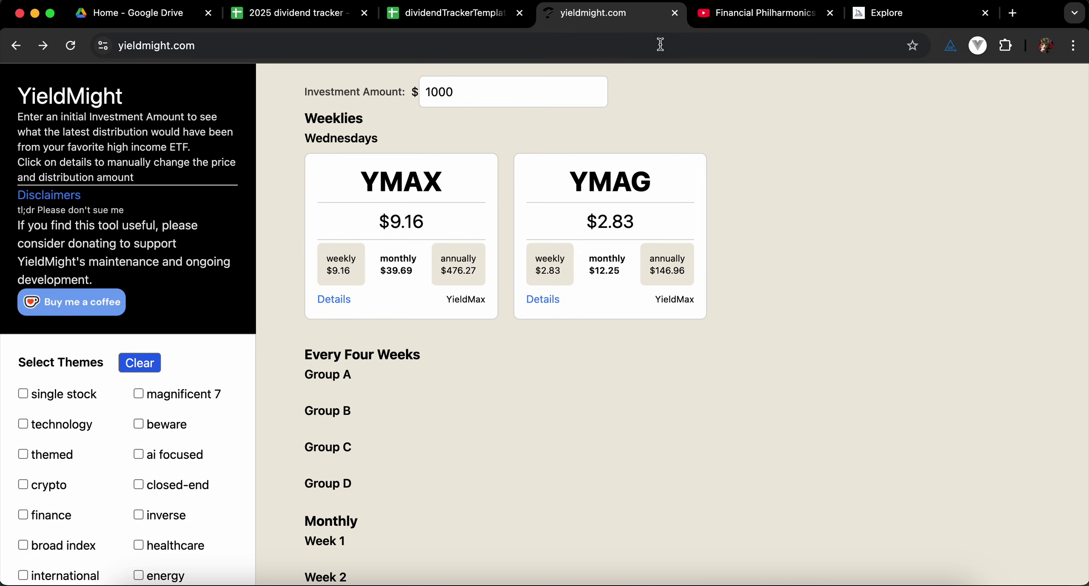
- View the Financial Philharmonics channel on YouTube, and switch back to the MONTH Options sheet of dividendTrackerTemplateBasic
left_click(715, 21)
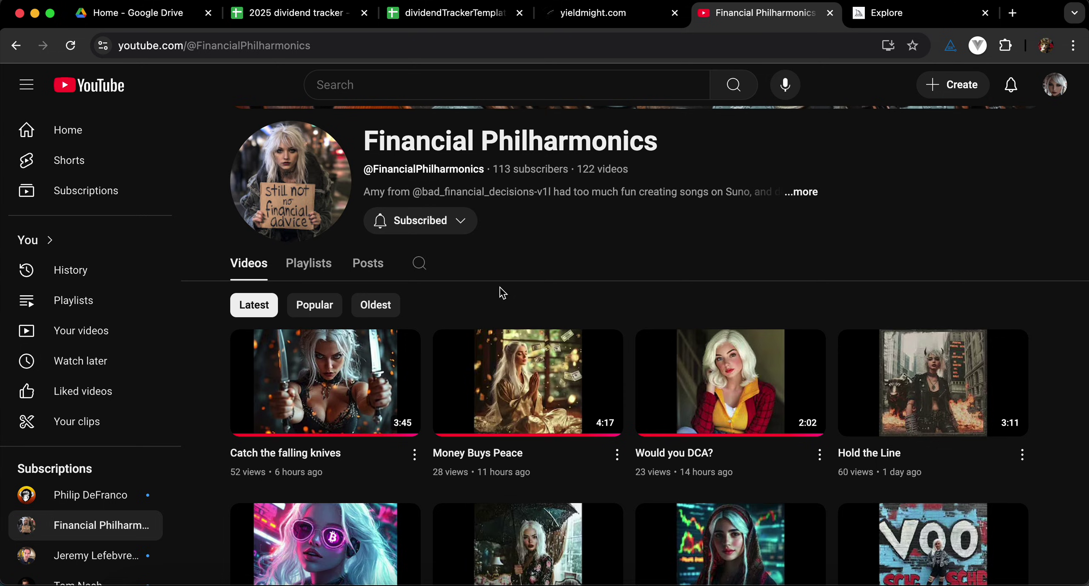
left_click(438, 12)
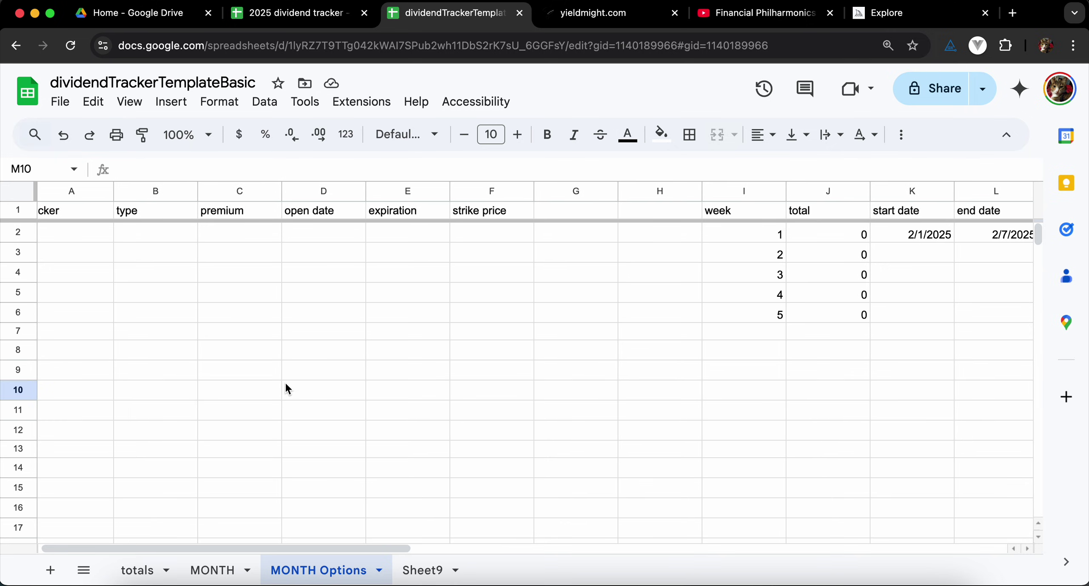
scroll(285, 385, "down", 1)
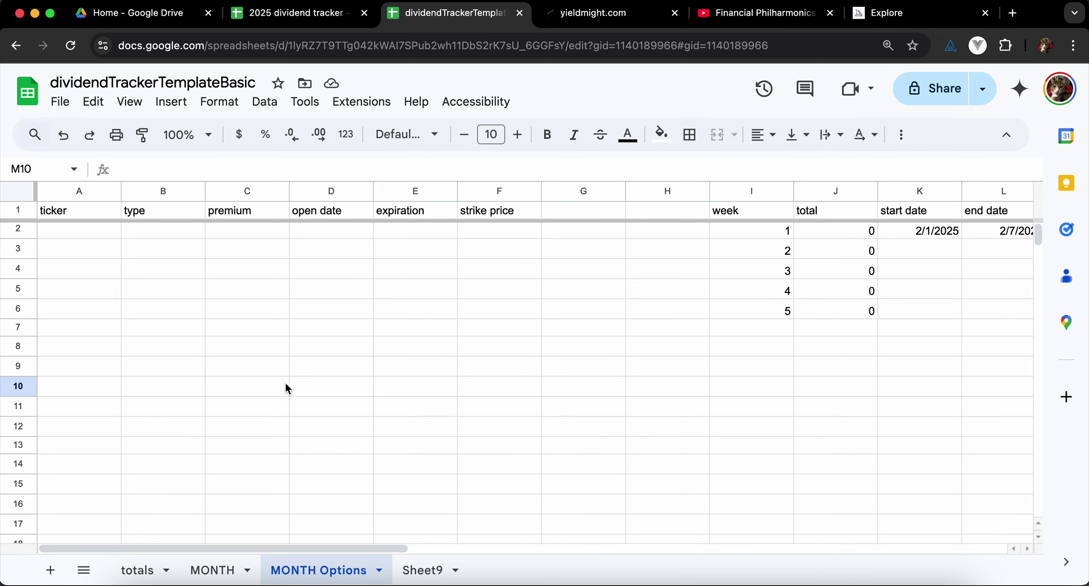